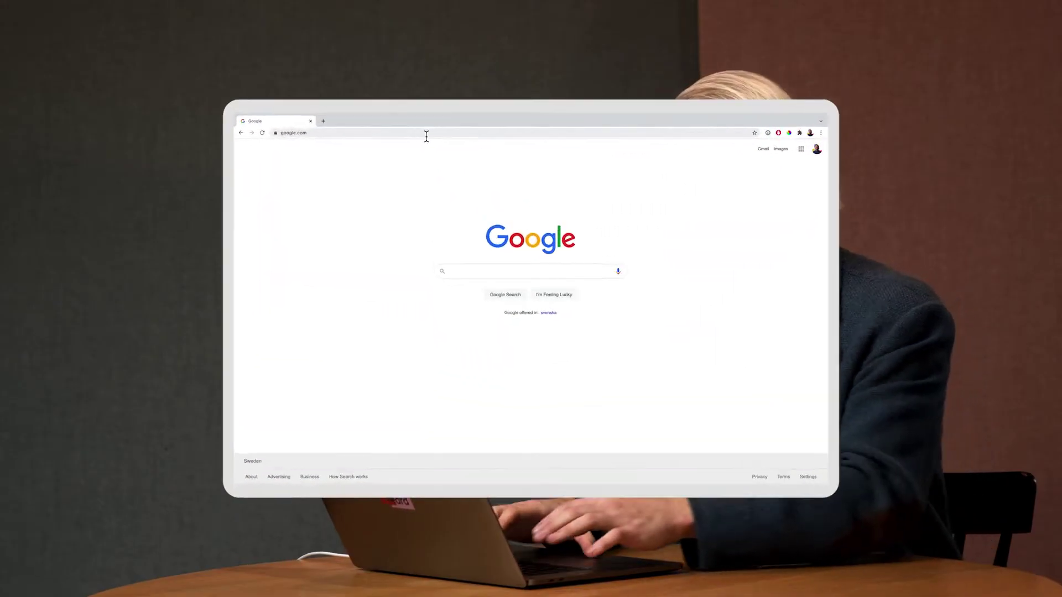
Go to the Mentimeter website and log in with Google to reach My presentations.
text(mentimeter)
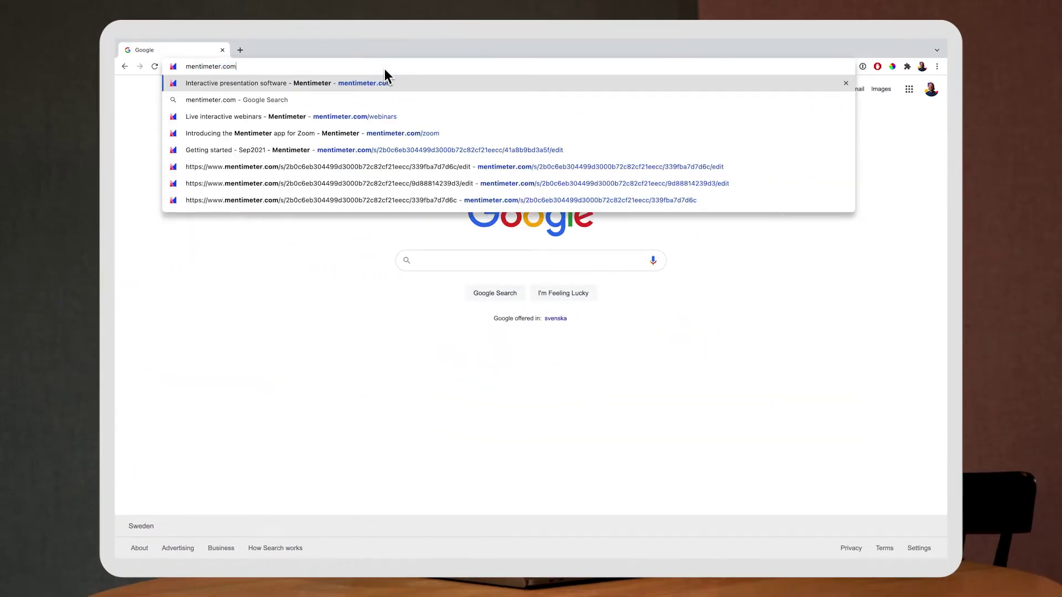
key(Return)
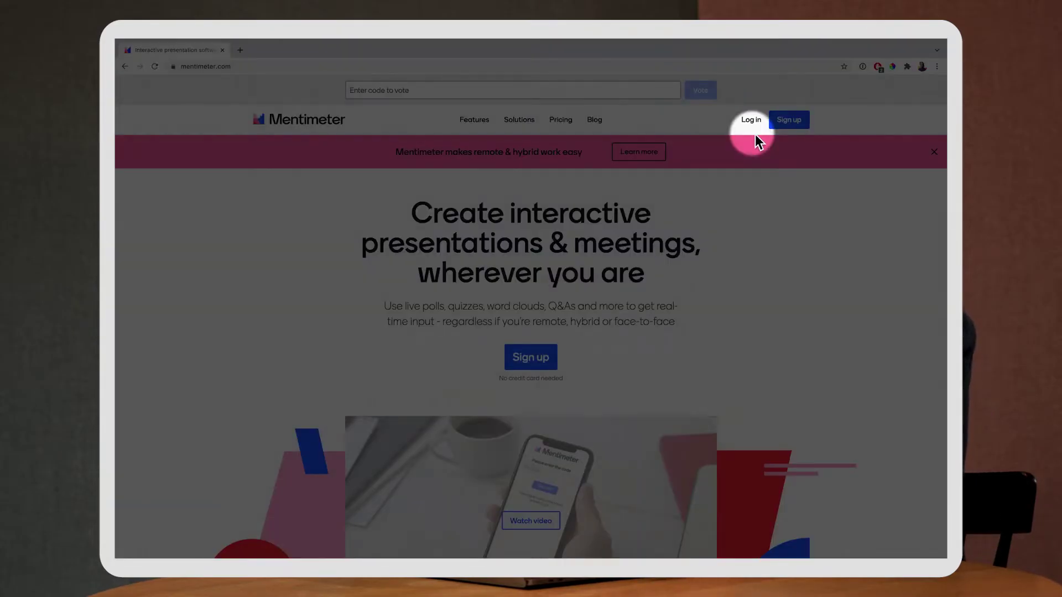
click(763, 127)
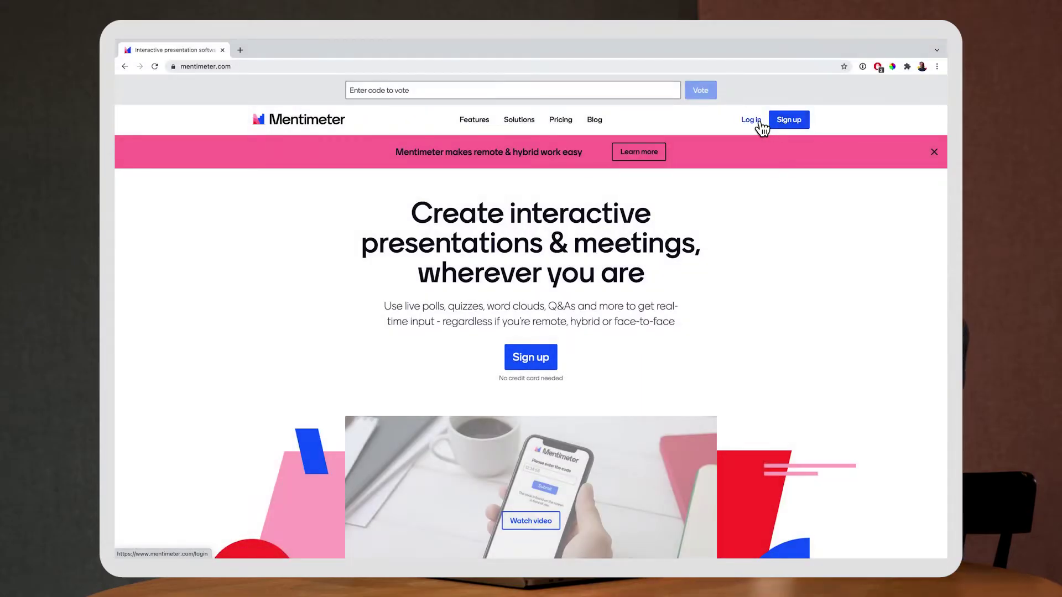
click(758, 121)
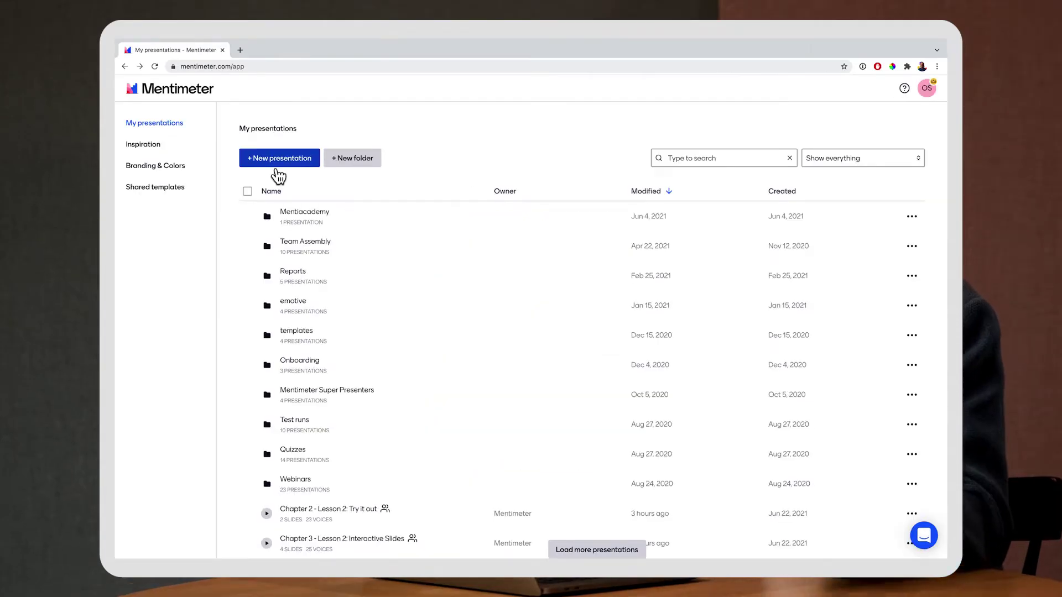
scroll(400, 388, down, 7)
scroll(401, 388, up, 7)
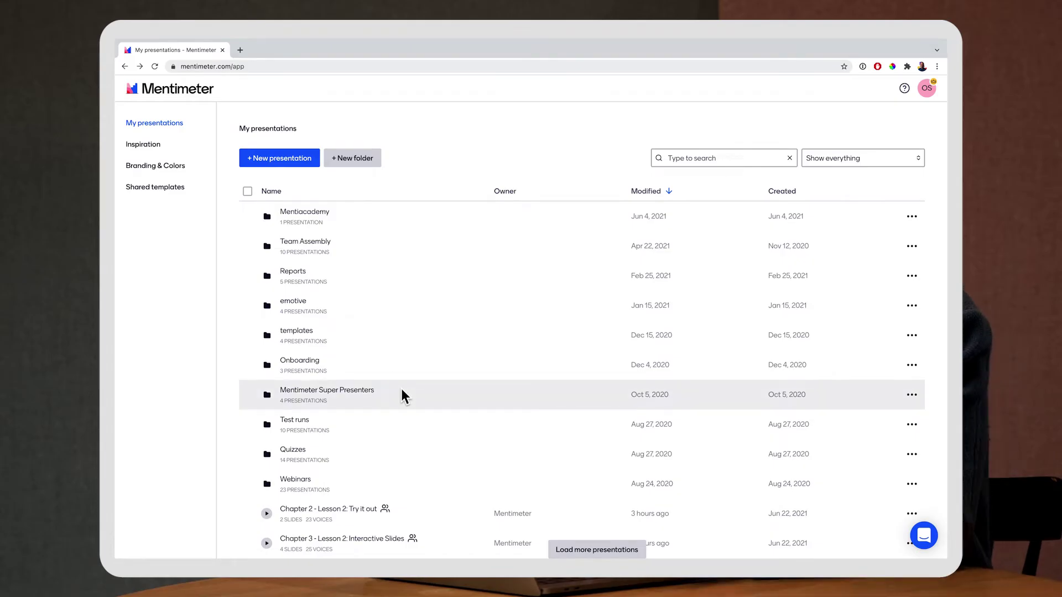
Create a new presentation named 'Course feedback survey'.
click(283, 166)
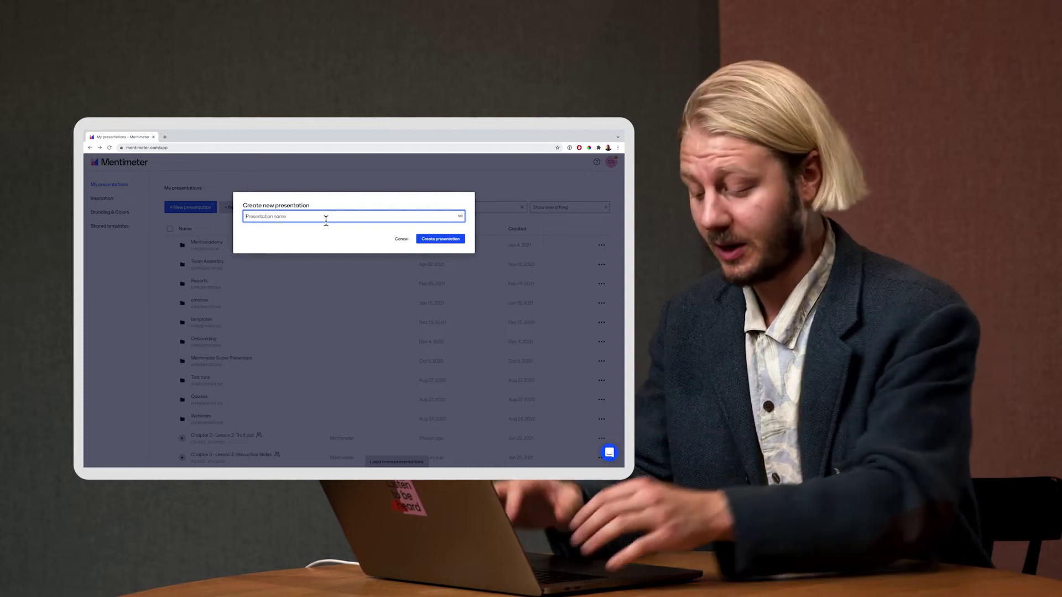
text(Cour)
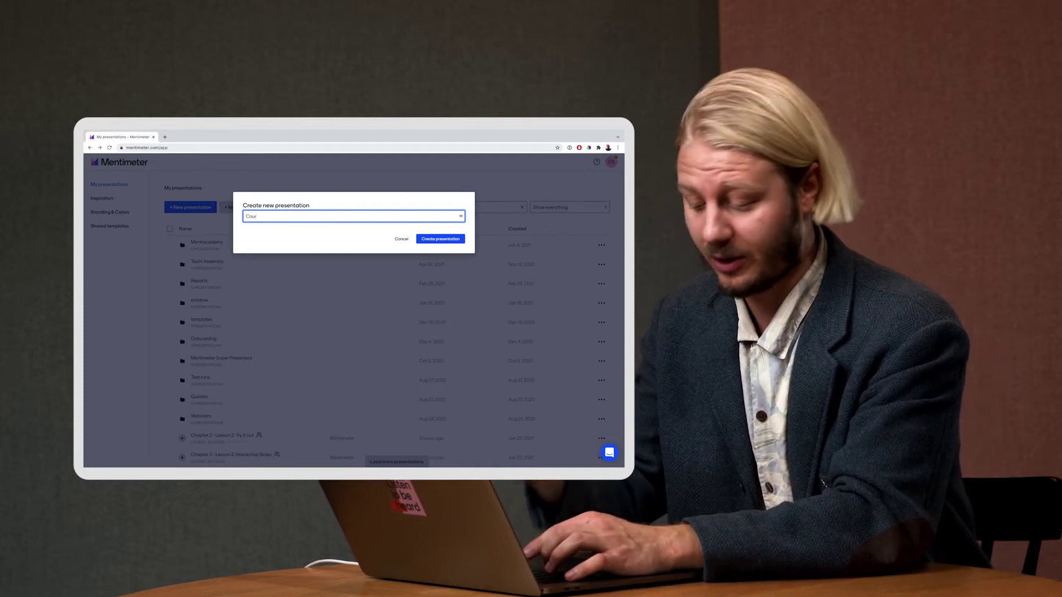
text(se feedb)
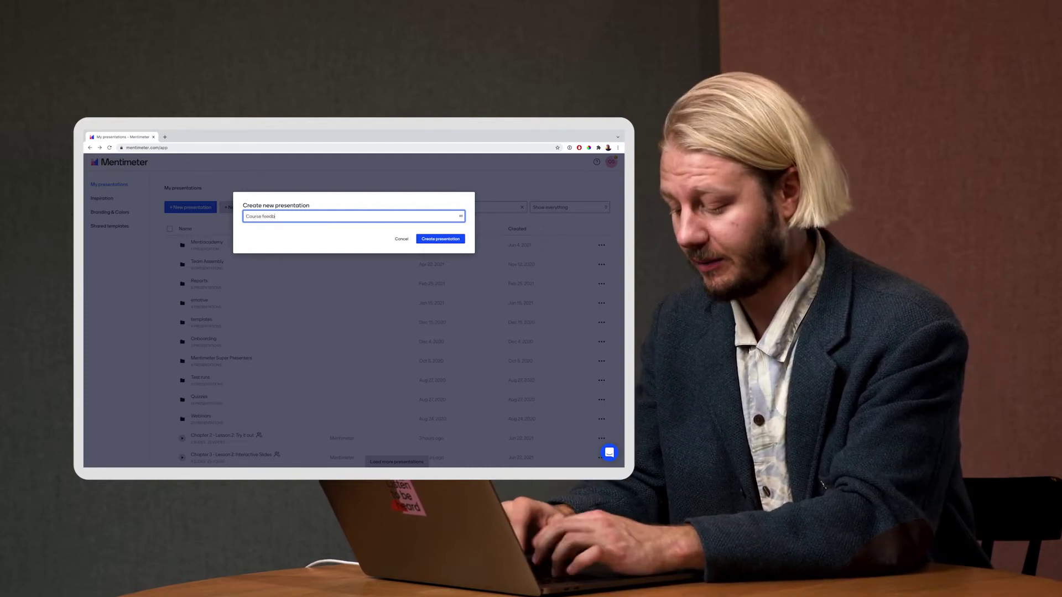
text(ack survey)
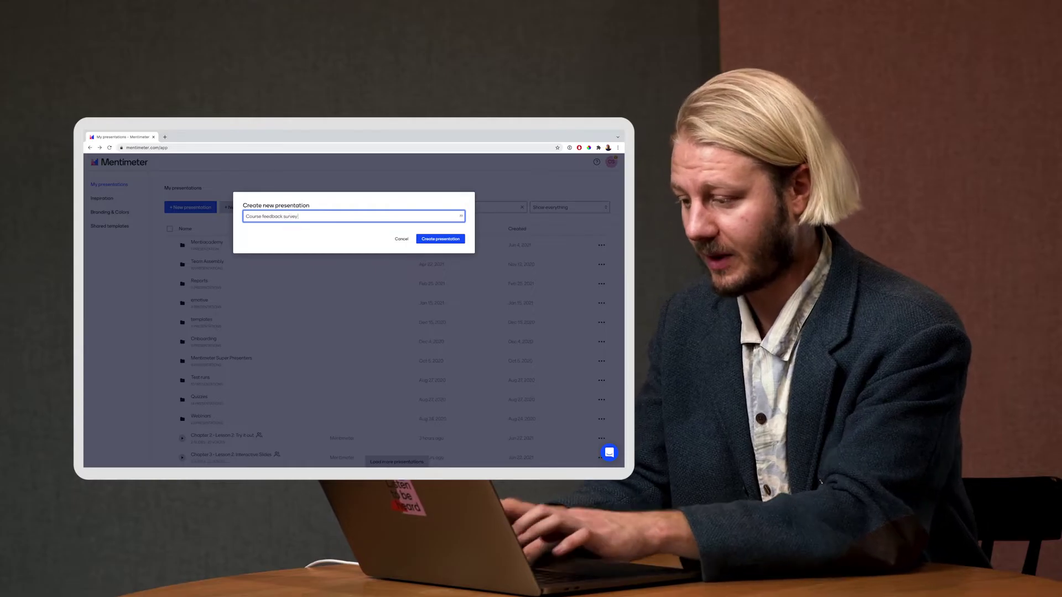
click(447, 241)
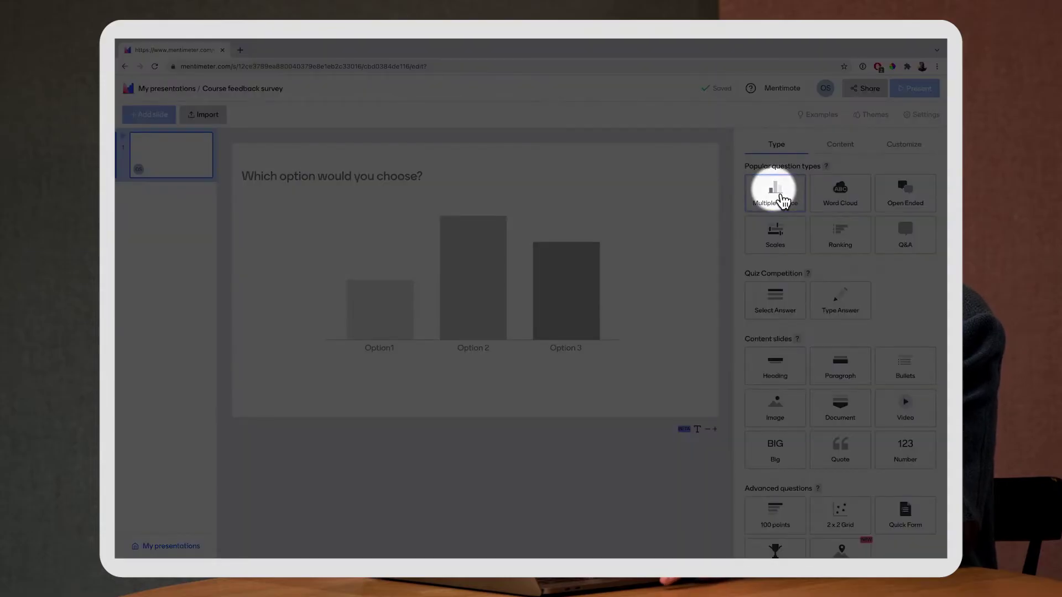
Make slide 1 a multiple choice question 'How did you participate in this course?' with Remotely and On site.
click(781, 201)
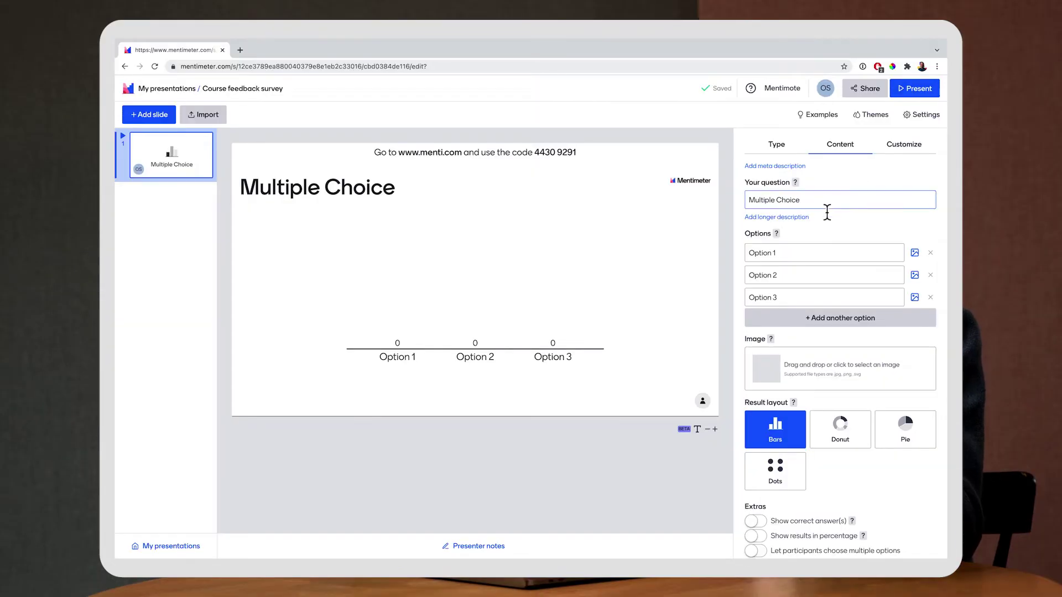
click(827, 212)
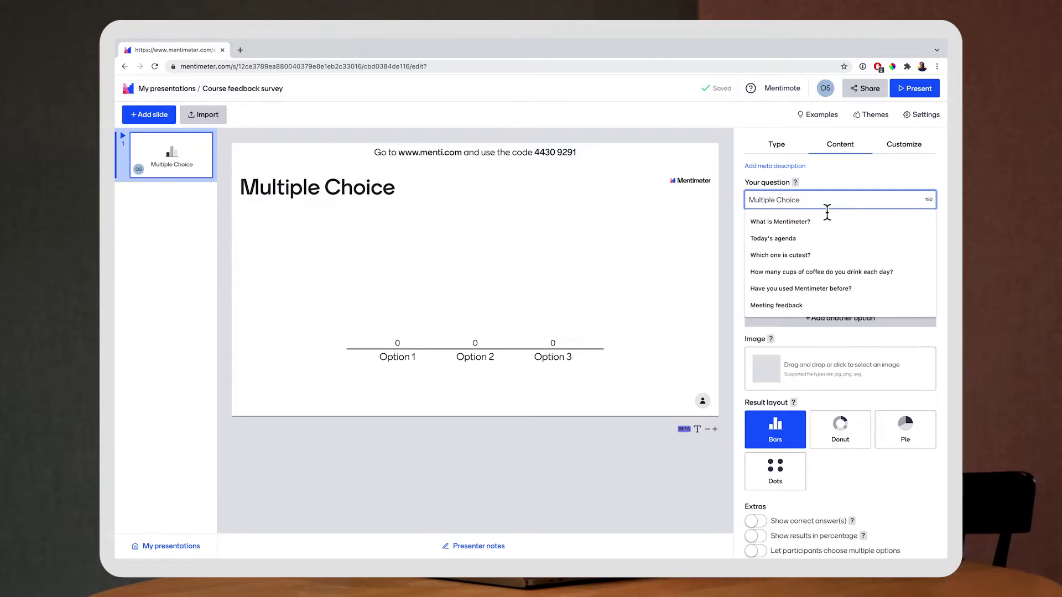
text(How did you participate in this course?)
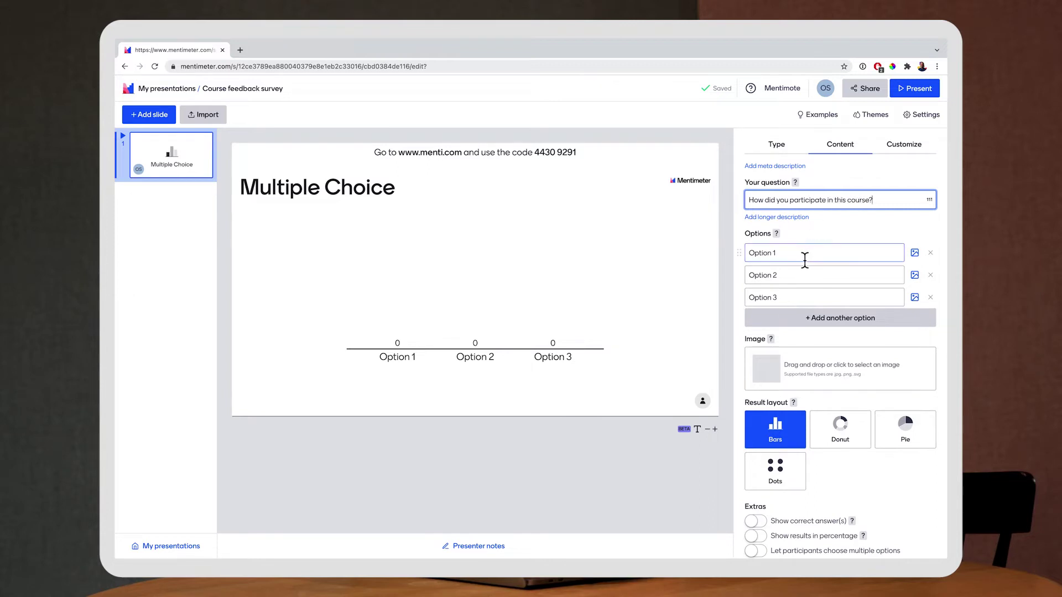
click(804, 255)
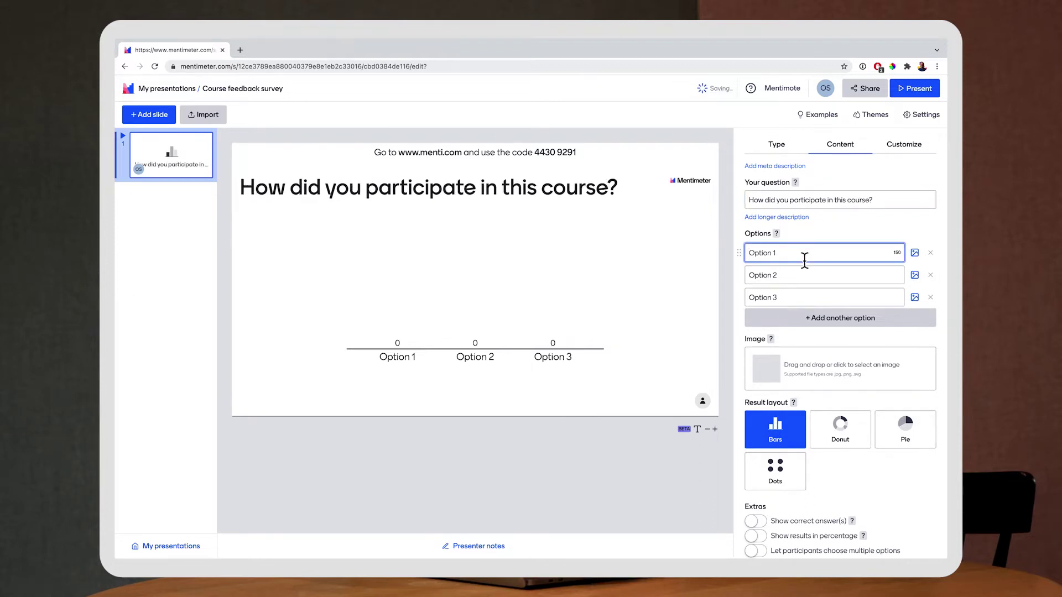
click(790, 278)
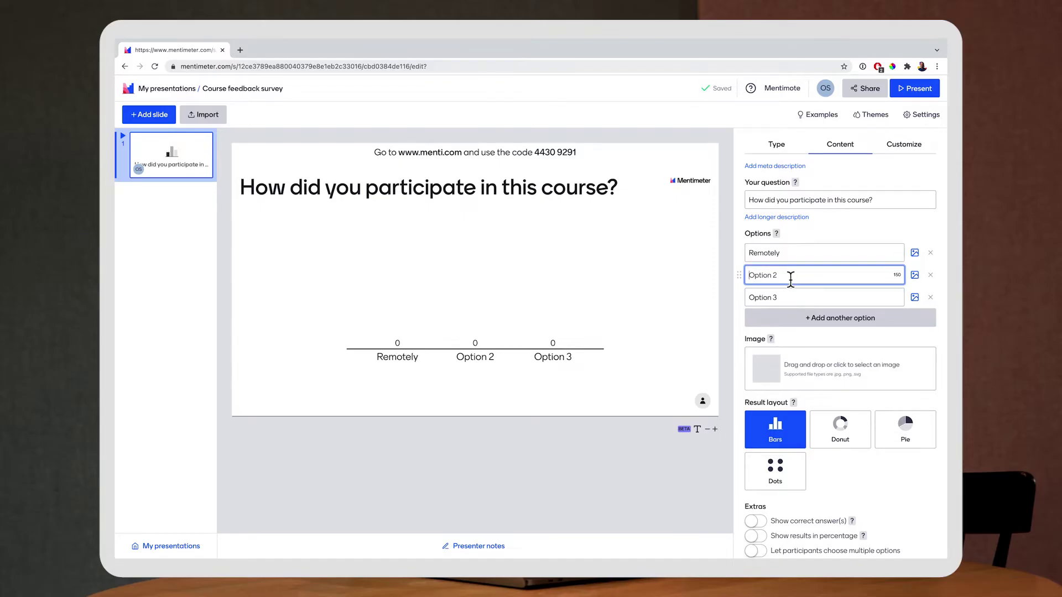
click(930, 297)
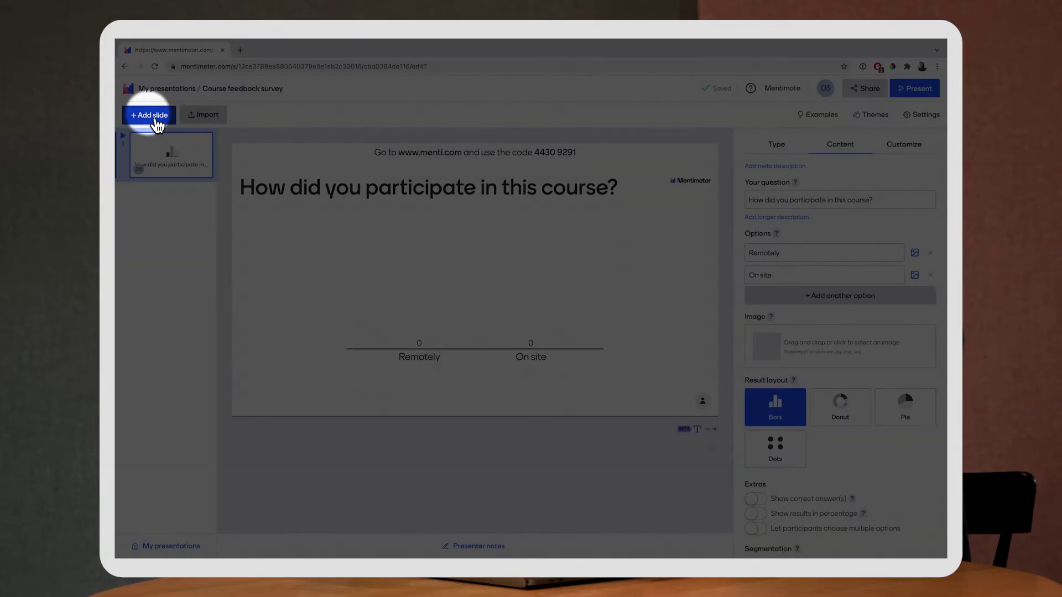
Add a Scales slide asking 'Rate the following:' with three course statements.
click(153, 115)
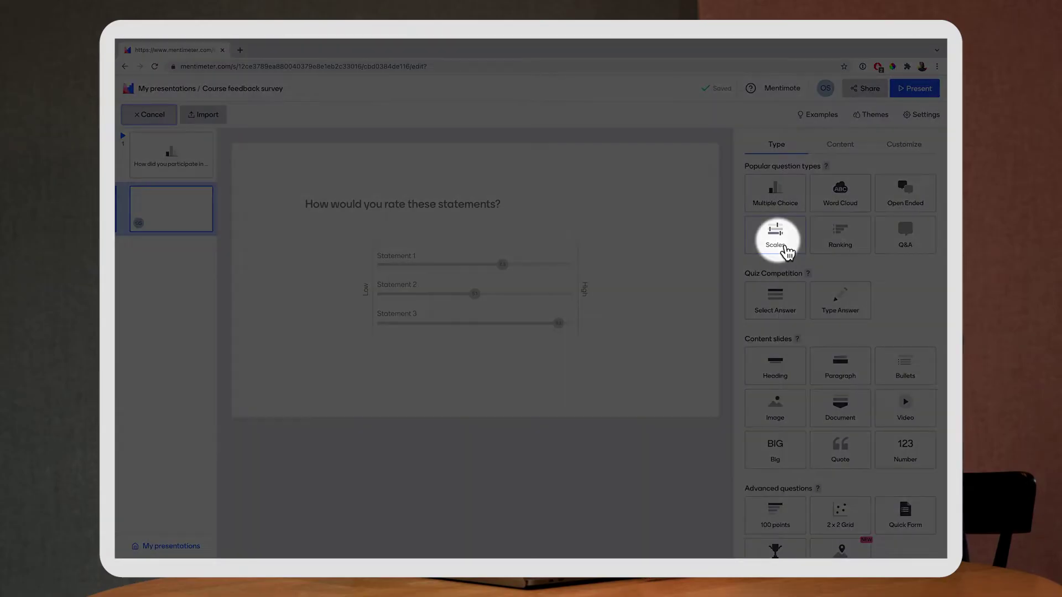
click(785, 248)
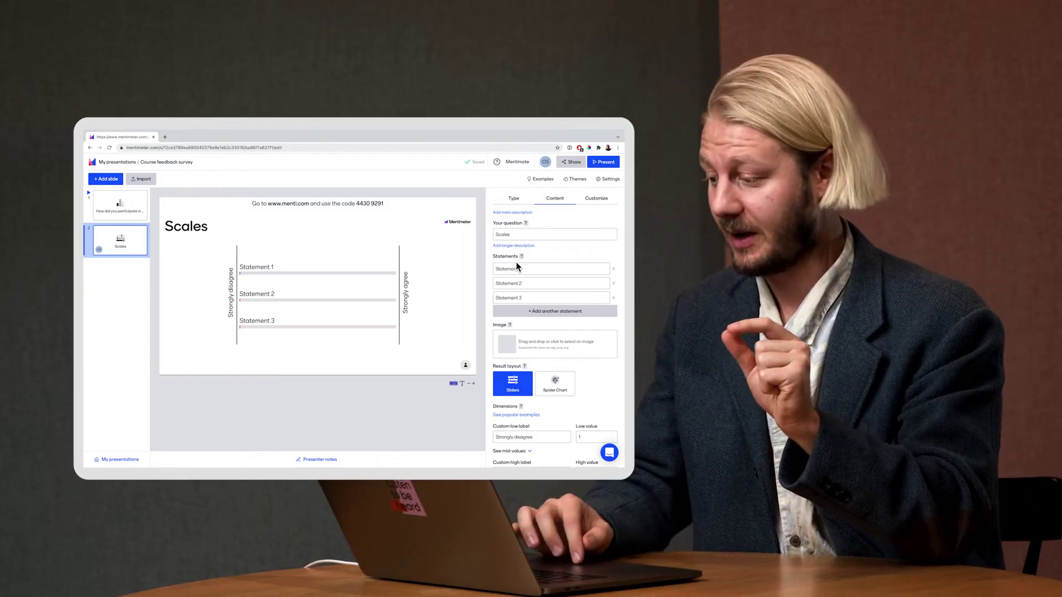
triple_click(553, 235)
text(Ra)
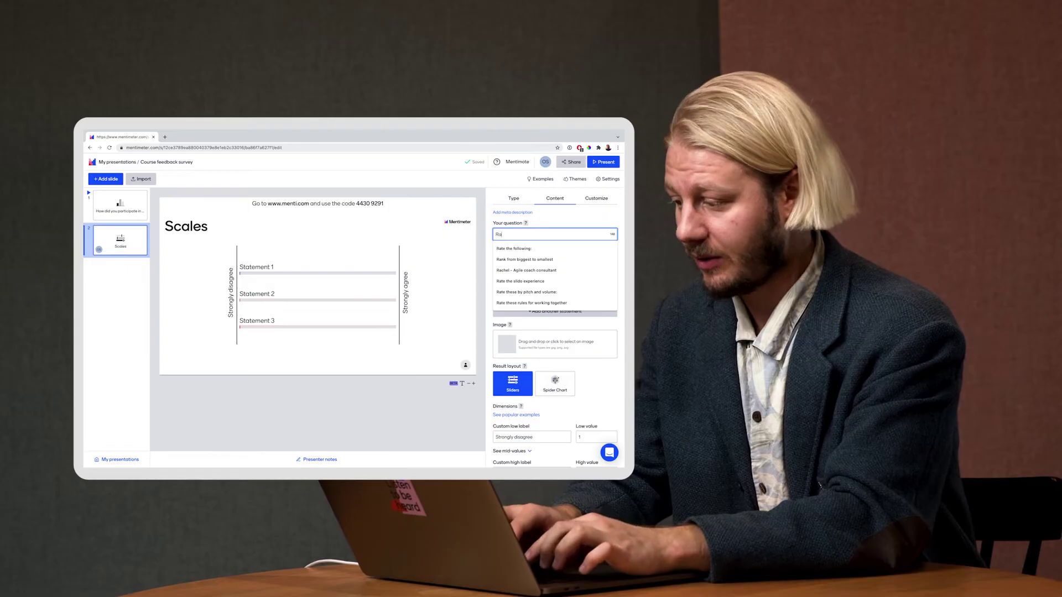
text(te the following:)
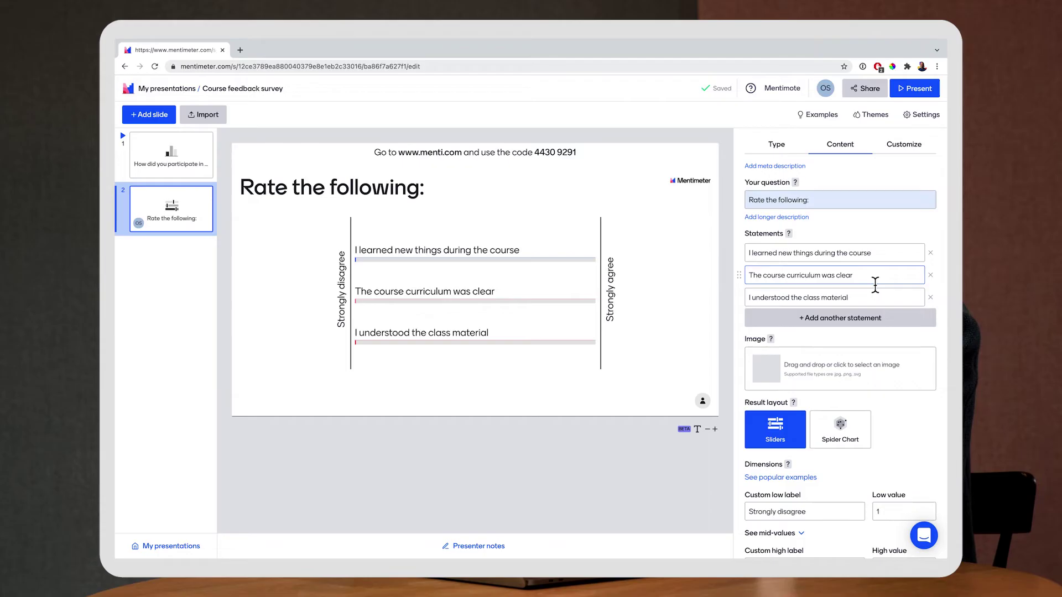
scroll(874, 285, down, 3)
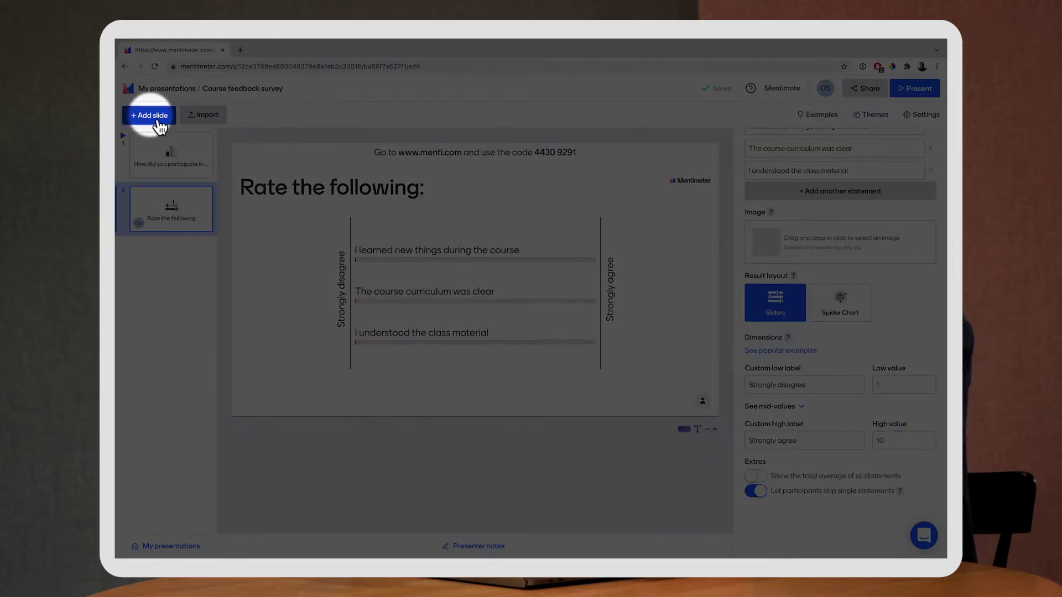
Add an Open Ended slide asking 'What improvements can be done in the course?'.
click(158, 119)
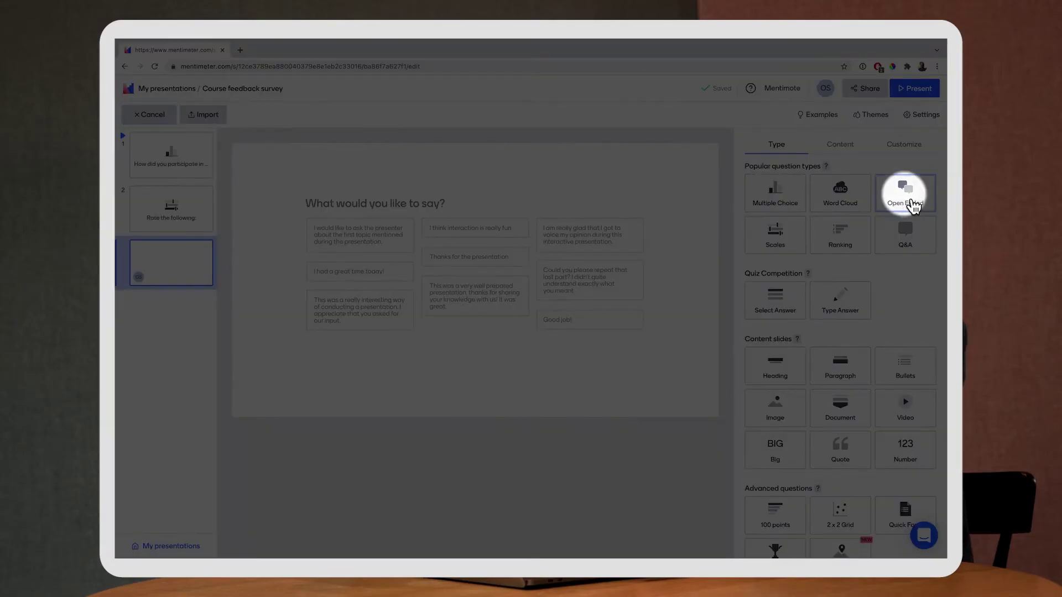
click(912, 205)
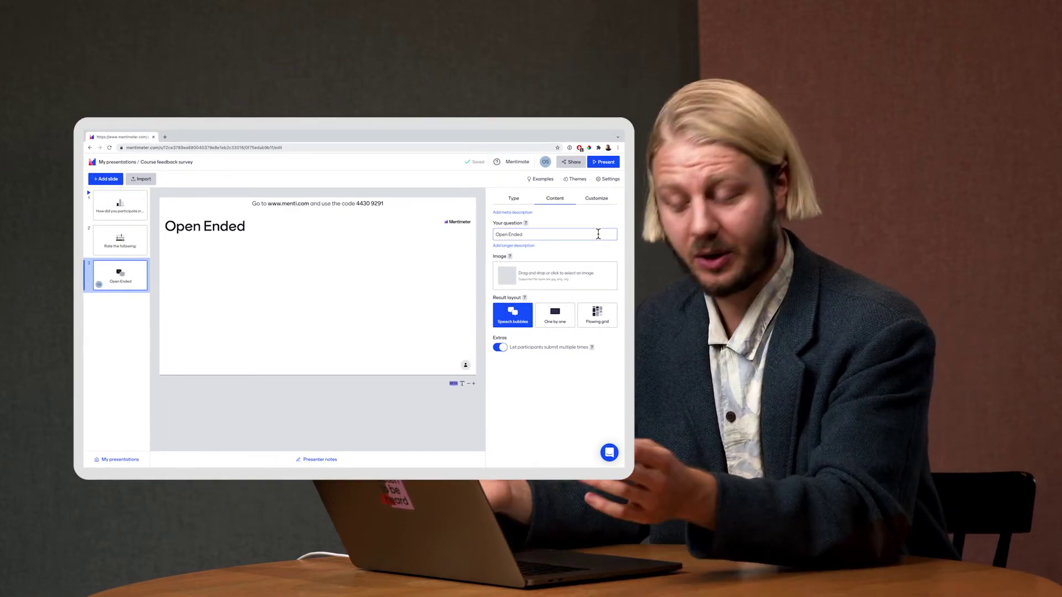
key(super+a)
key(BackSpace)
text(What impo)
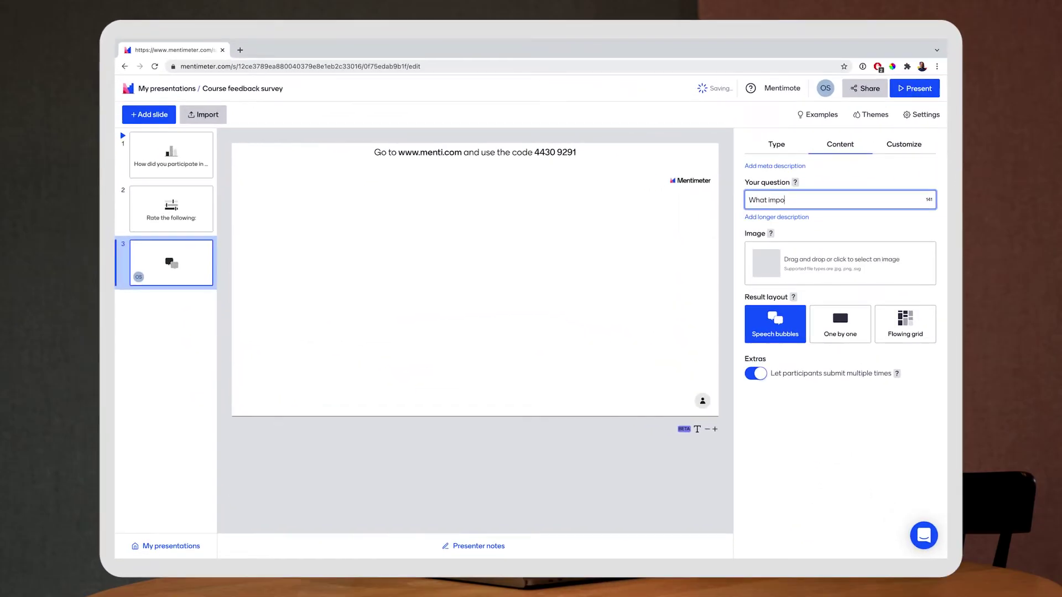
text(ovements d)
text(an be done in the course?)
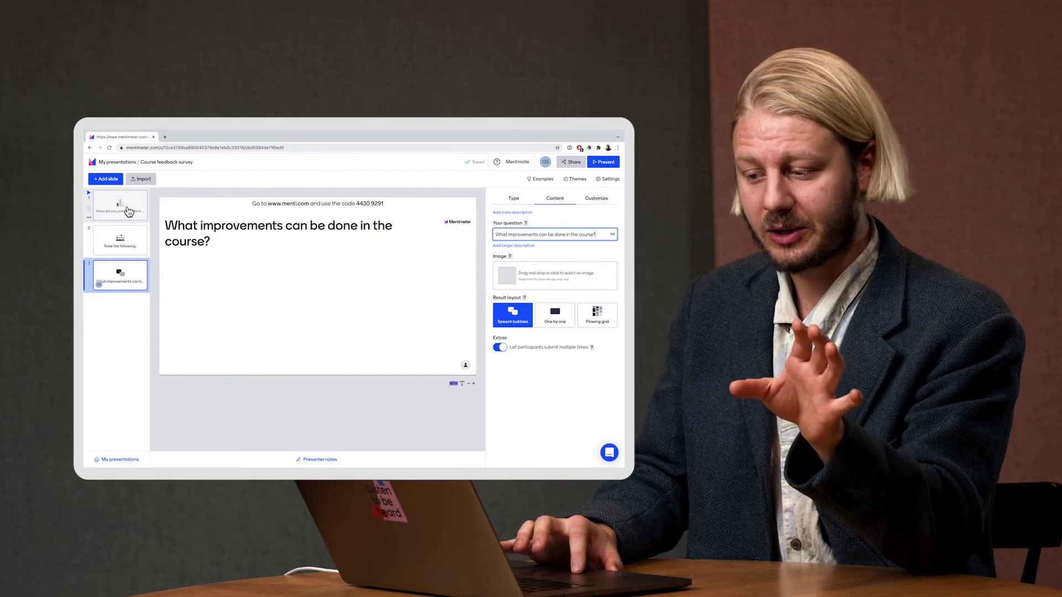
Review slides 1, 2 and 3 in turn, ending on the improvements question.
click(126, 210)
click(123, 242)
click(127, 279)
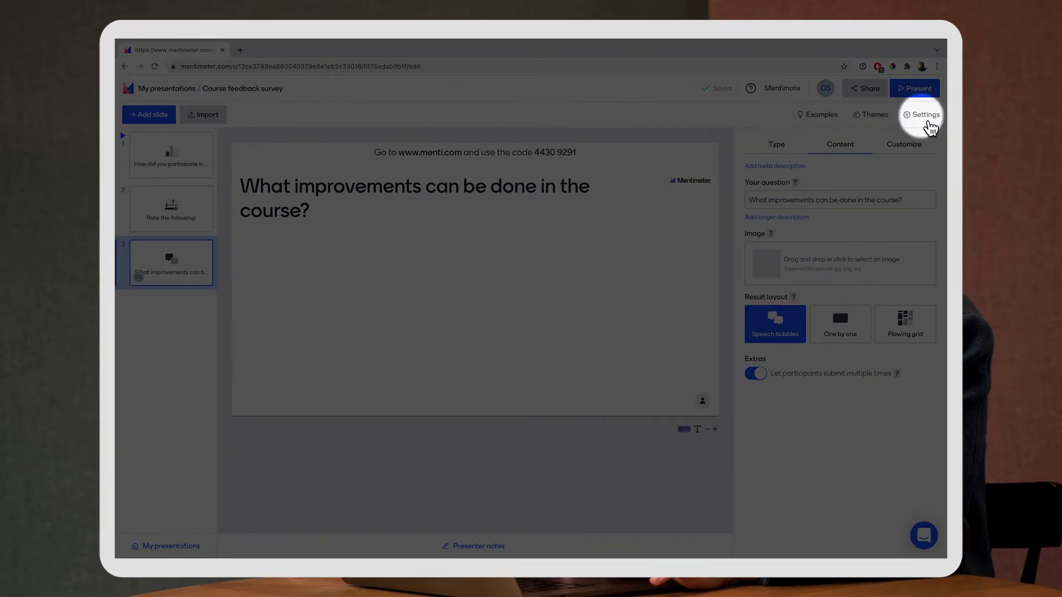
Set the presentation pace to Audience pace in Settings.
click(925, 116)
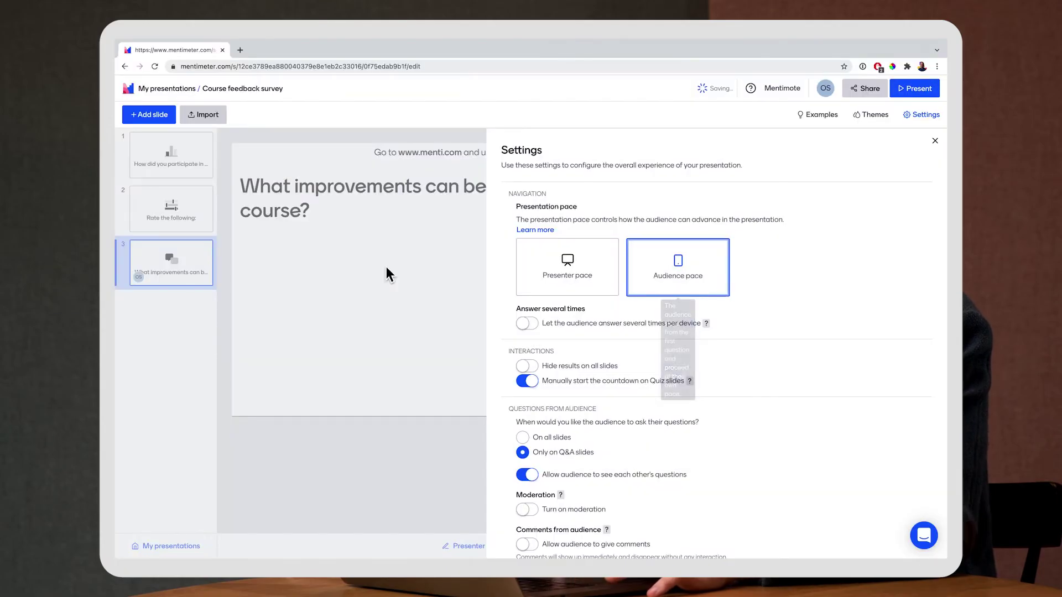
click(386, 266)
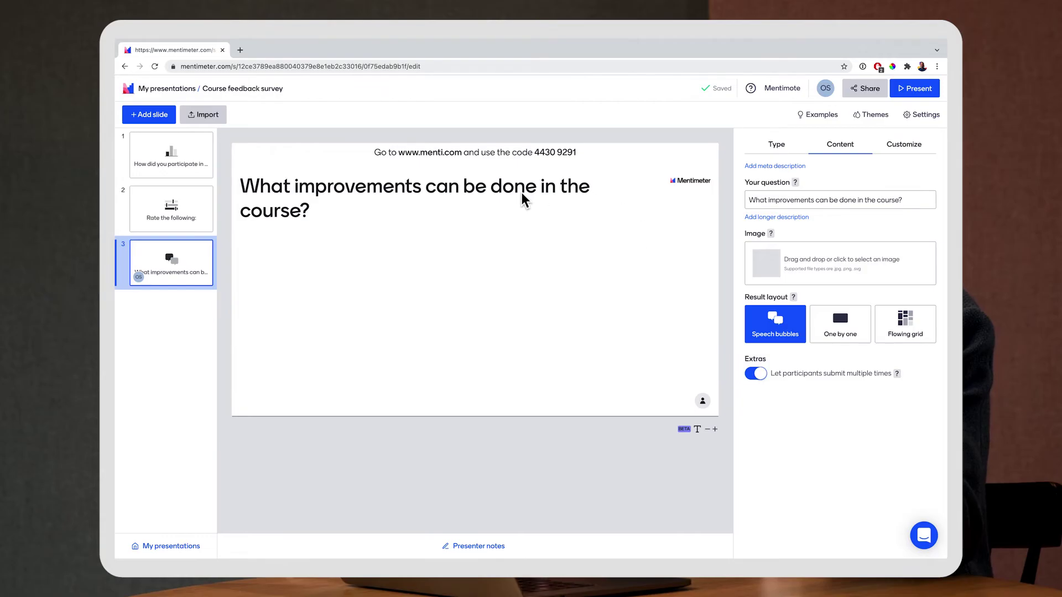
Copy the survey's voting link from the Share options and return to slide 1.
mouse_move(470, 153)
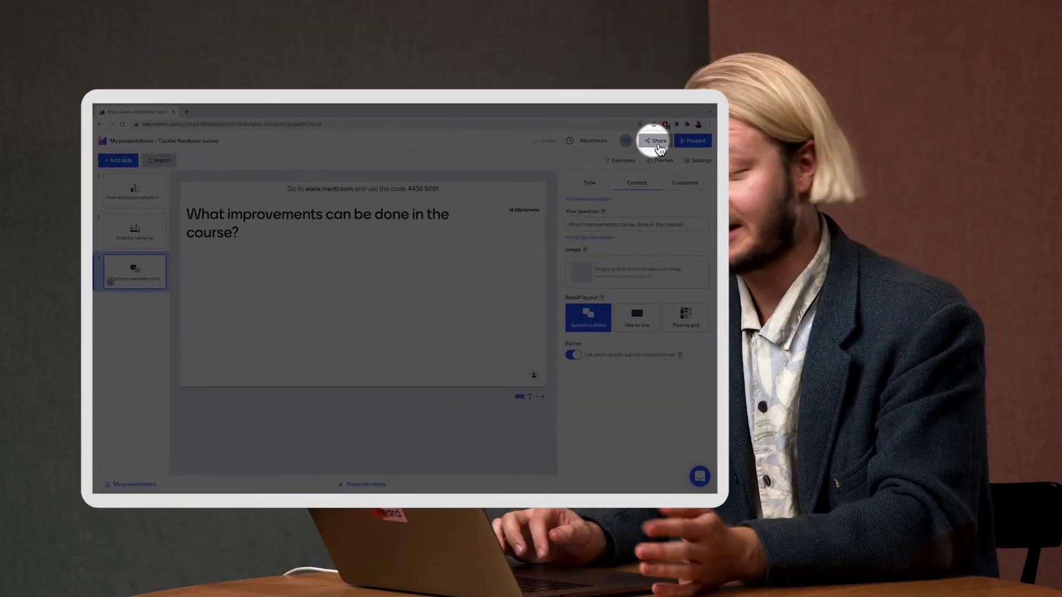
click(656, 141)
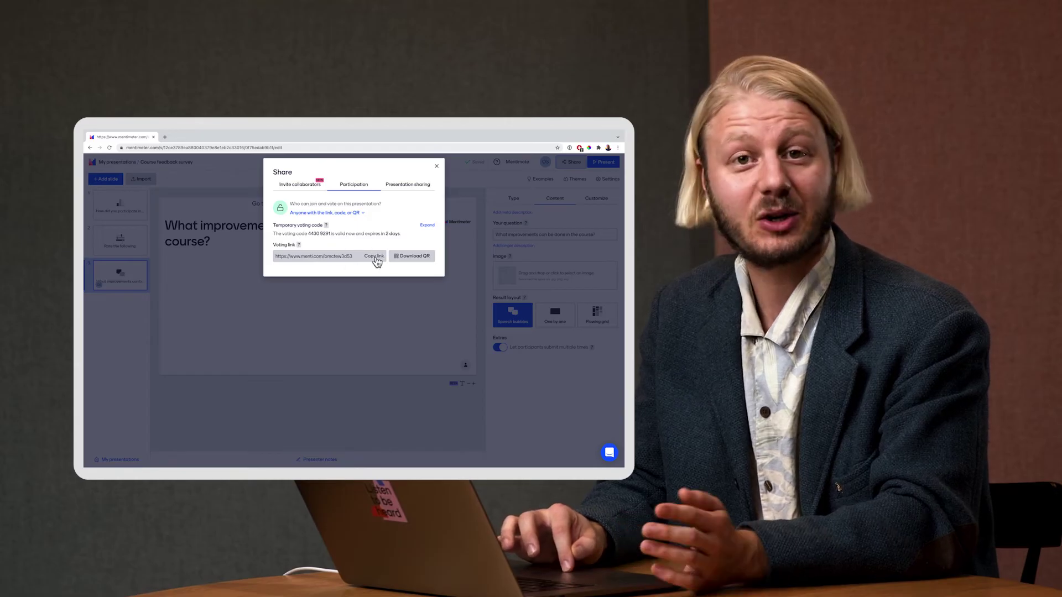
click(374, 256)
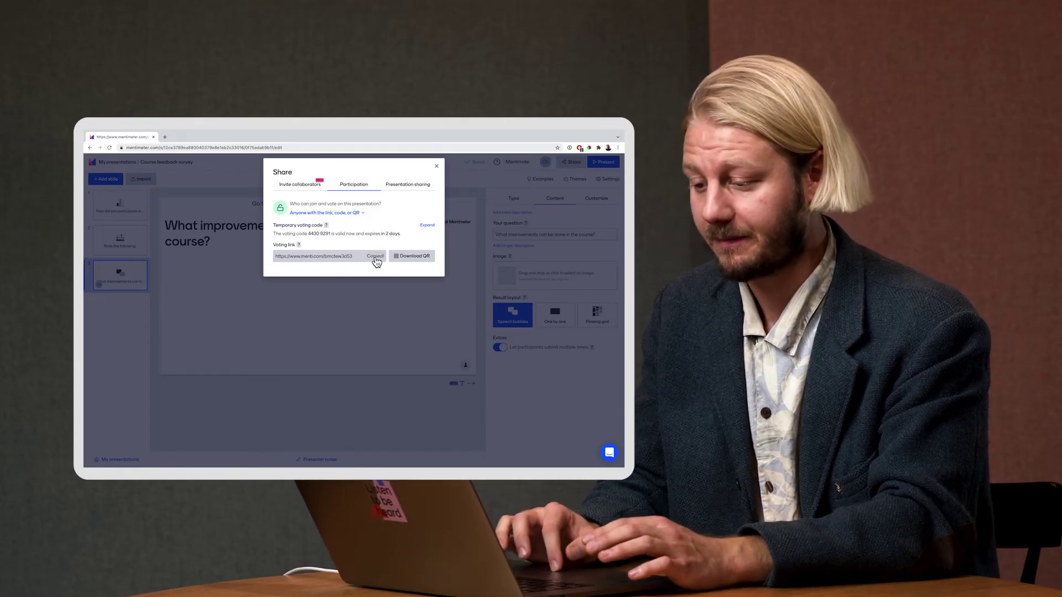
click(185, 288)
click(137, 219)
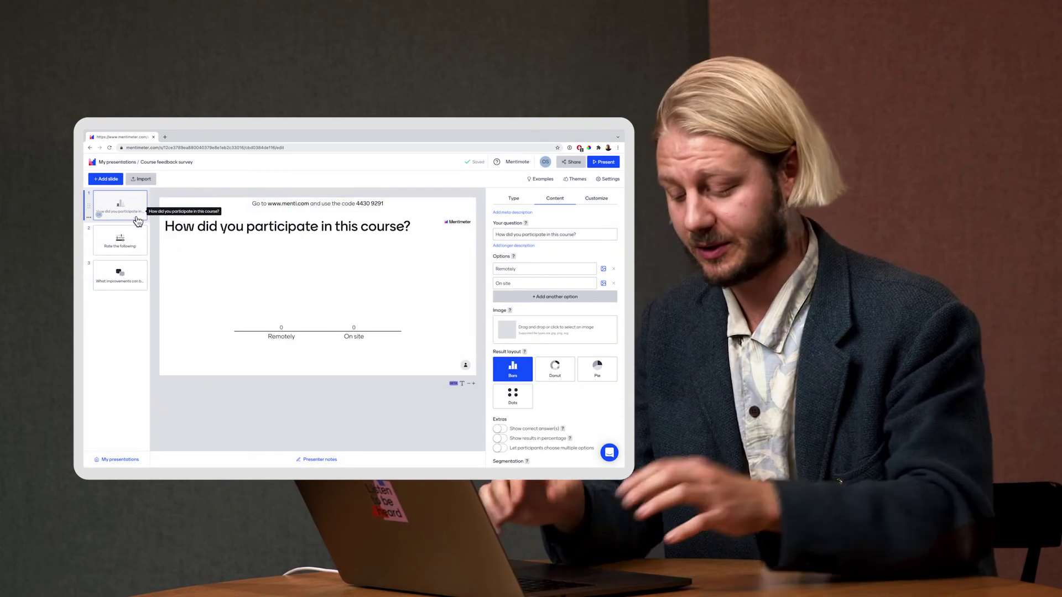
Open the voting link in a new tab and vote On site.
key(ctrl+t)
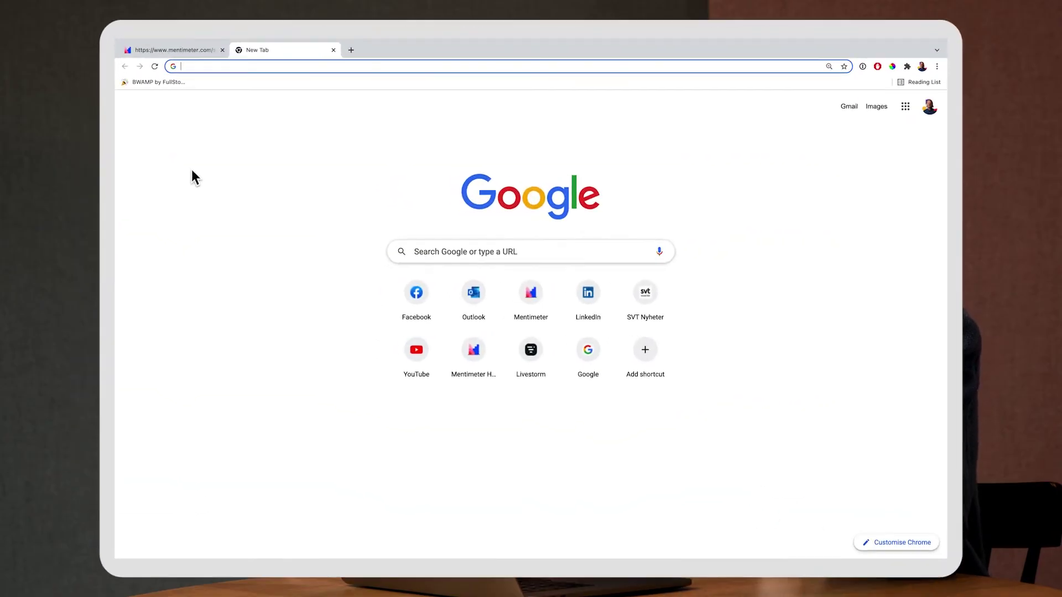
key(ctrl+v)
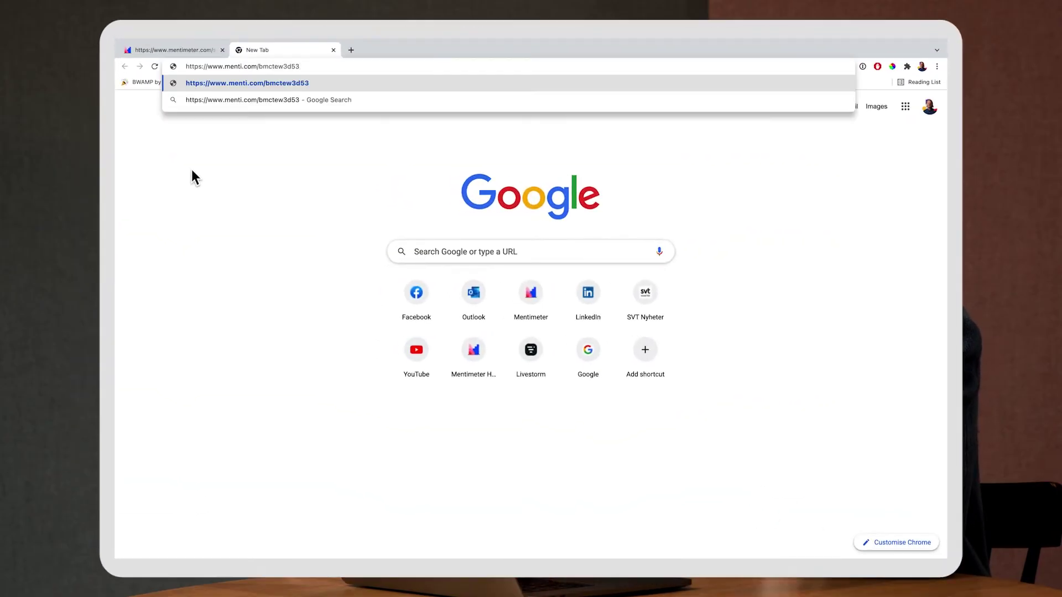
key(Return)
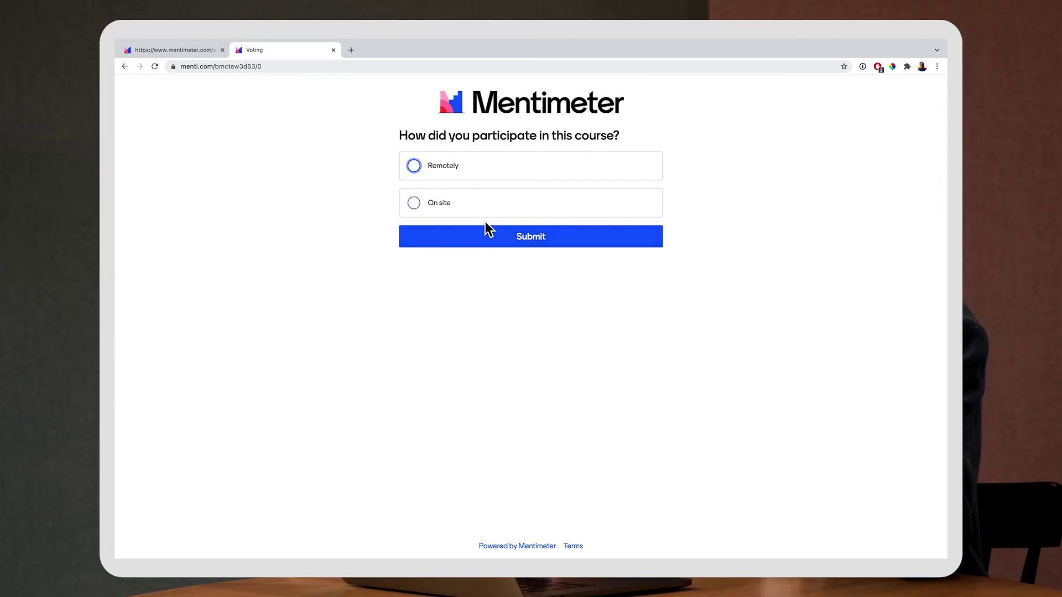
click(536, 246)
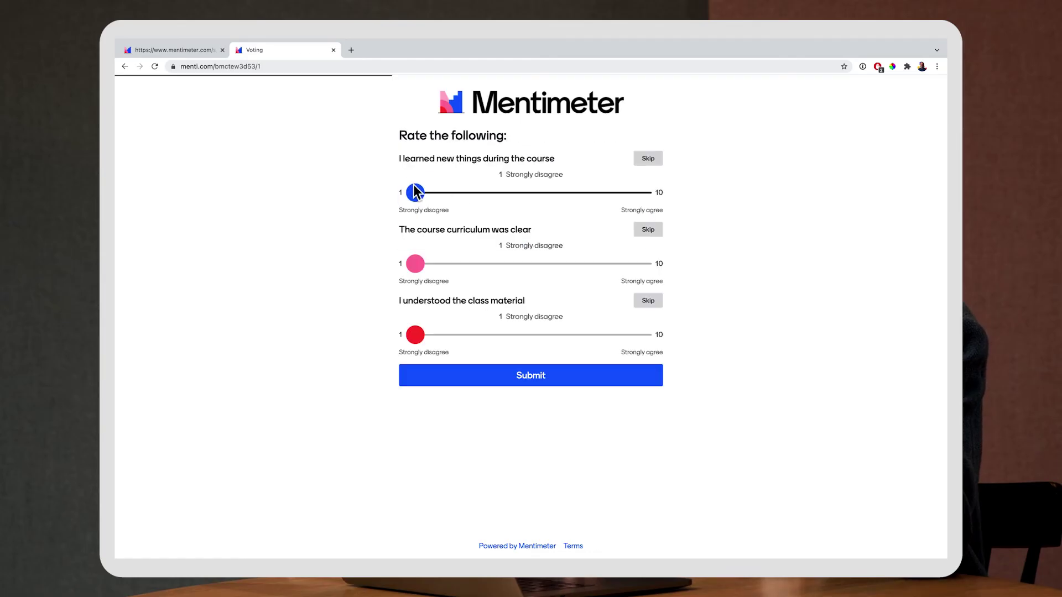
Submit ratings of 7, 7 and 8, then answer 'None!' for improvements.
drag(416, 266, 536, 268)
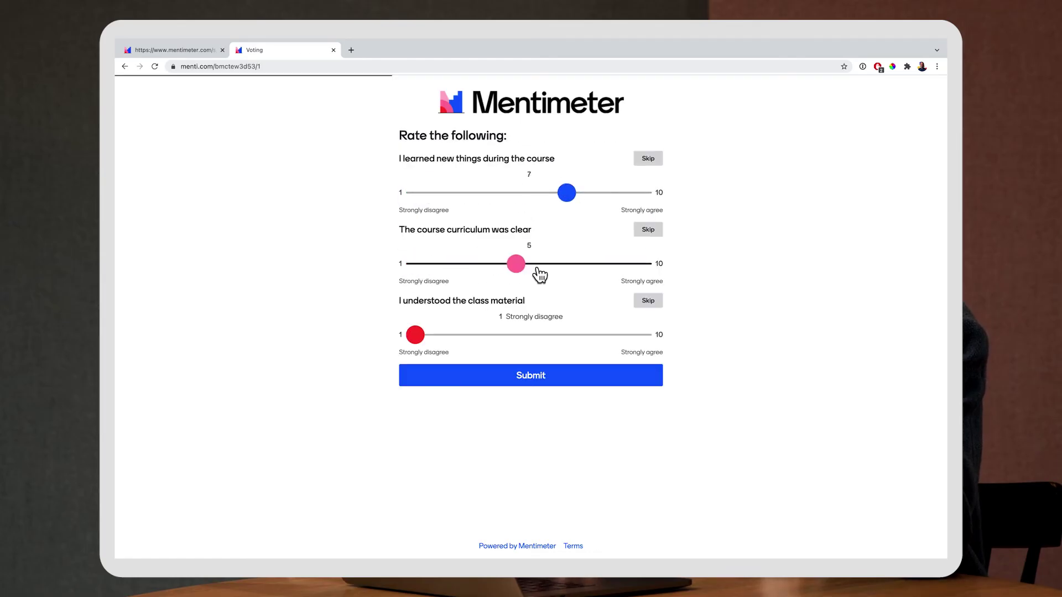
drag(421, 341, 587, 345)
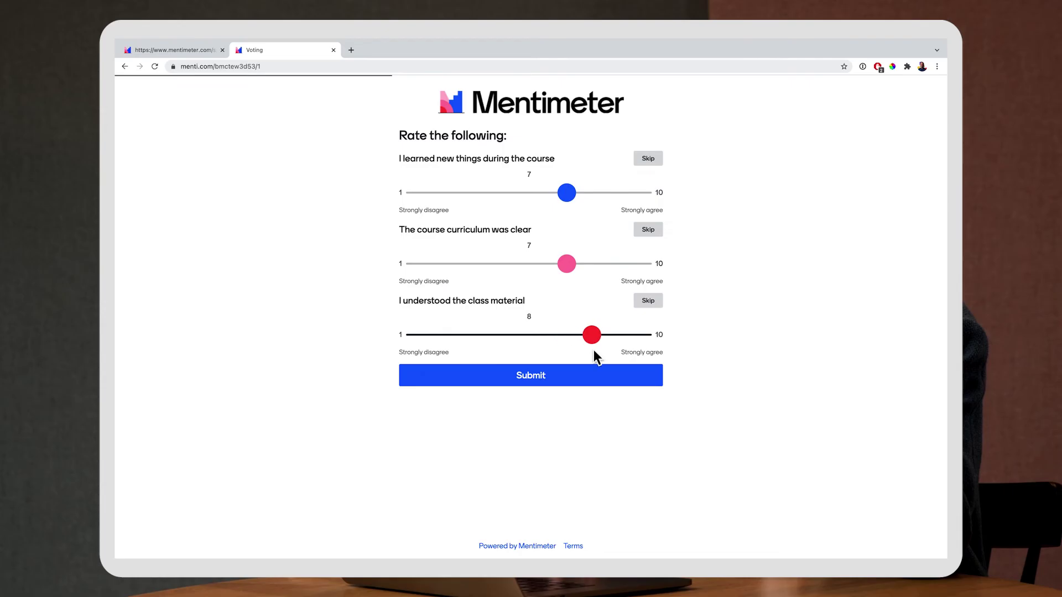
click(569, 377)
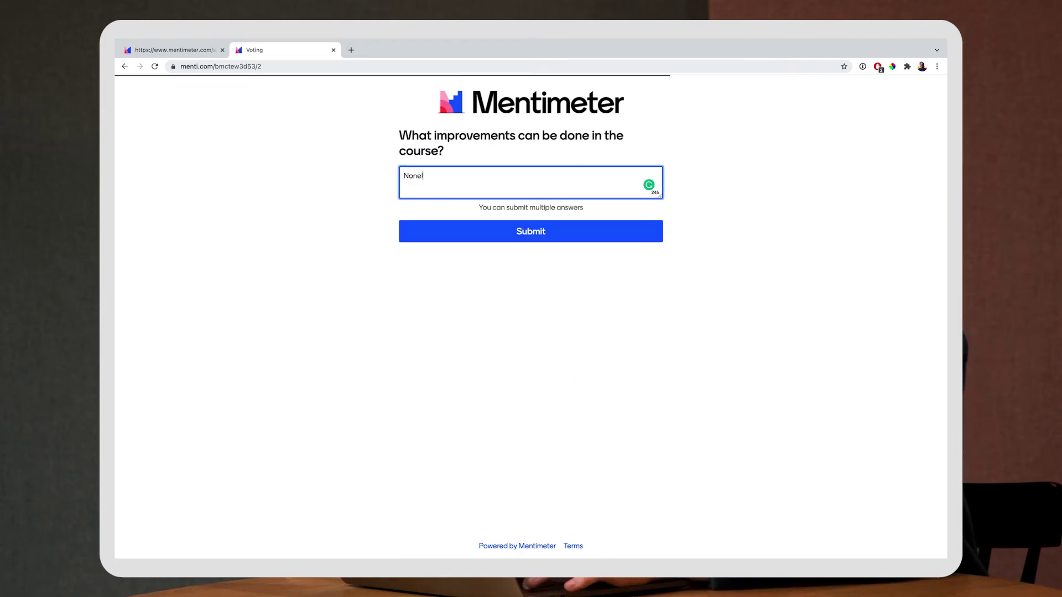
click(569, 237)
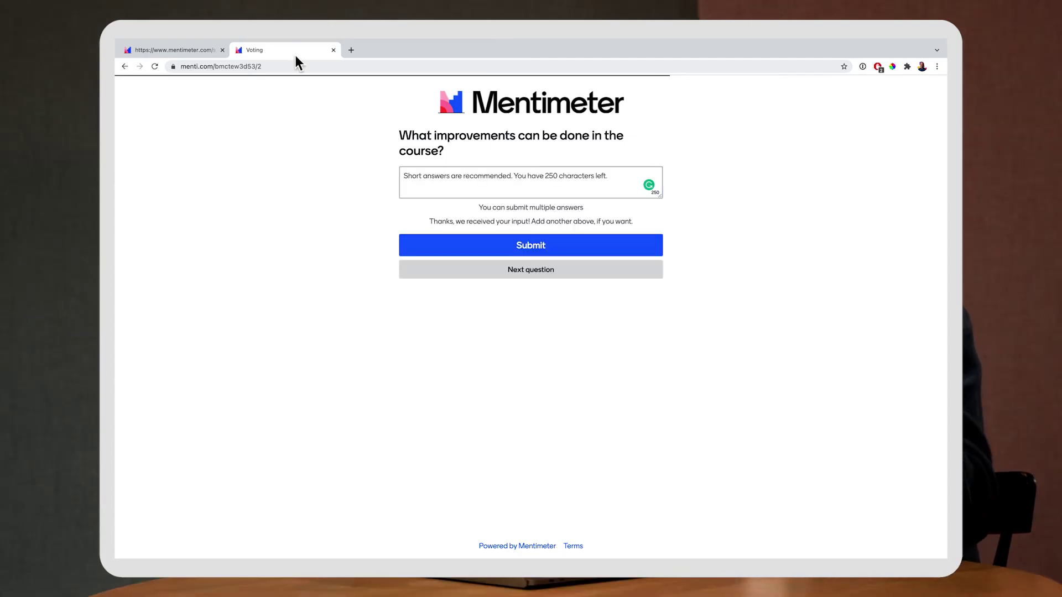
Back in the editor, view live results for the ratings and the 'None!' answer.
click(177, 51)
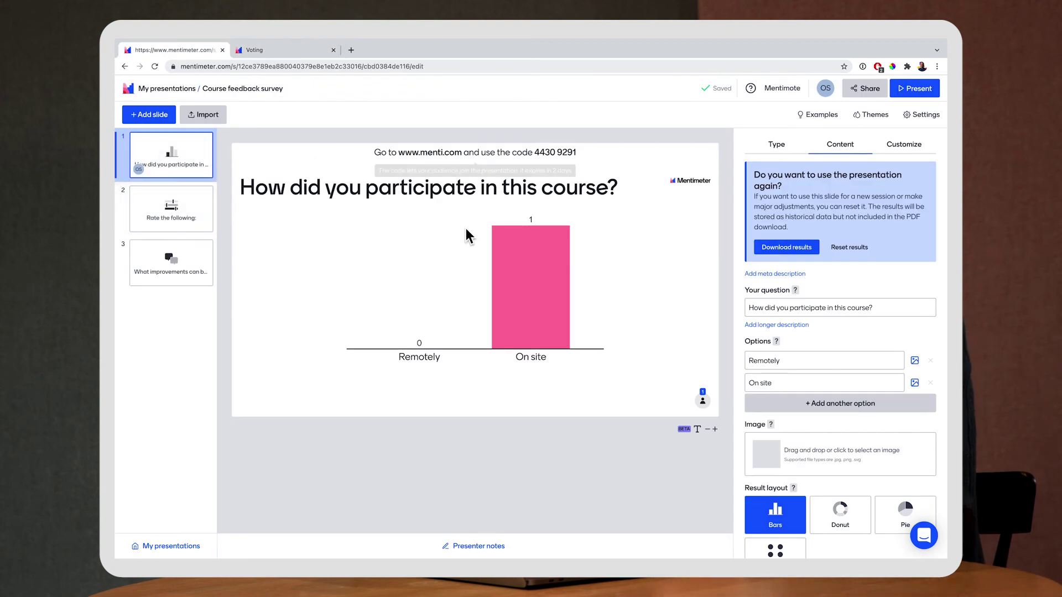
click(159, 227)
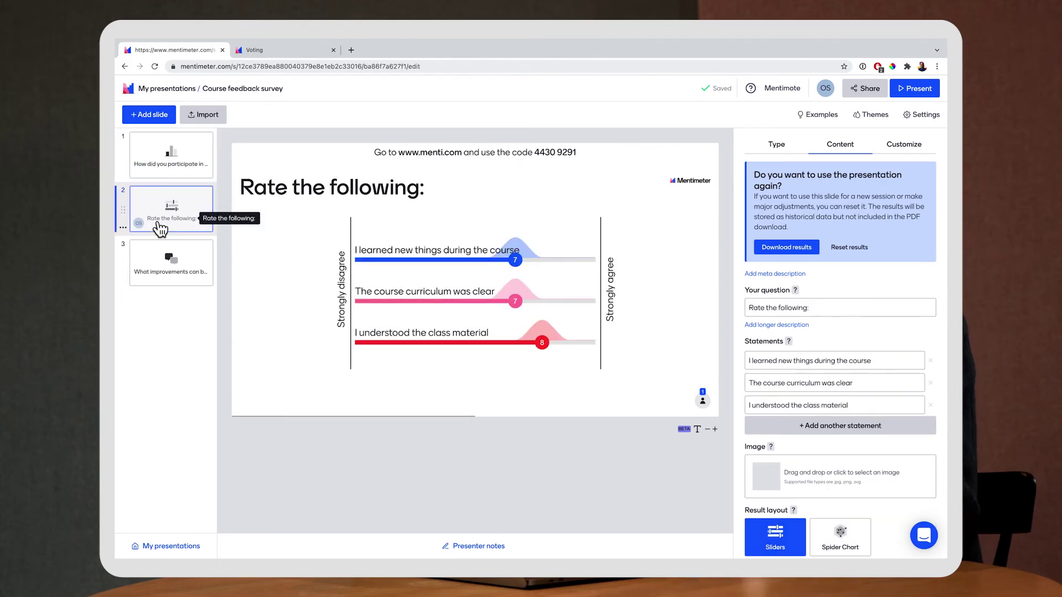
click(171, 263)
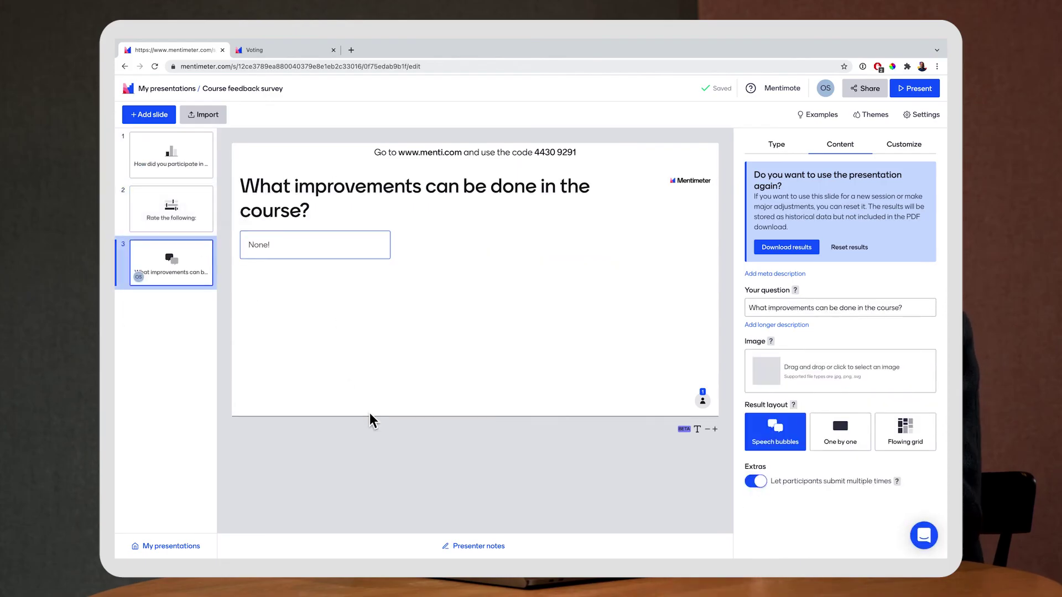